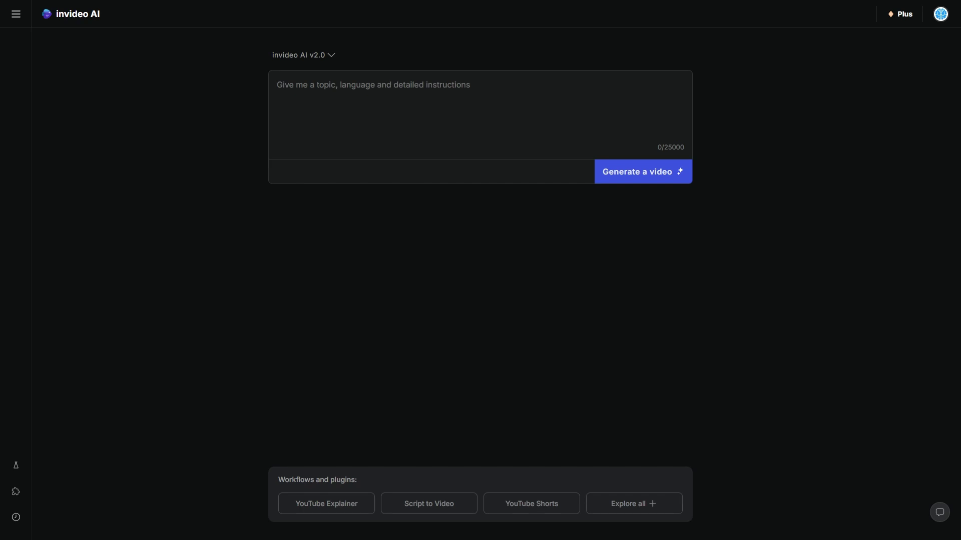
Step: Focus the empty prompt field, ready to enter the healthcare topic prompt
click(406, 82)
click(407, 81)
Step: Paste the healthcare prompt and prefix it with 'Give me a shprt 2 minute video'
click(282, 86)
text(Discuss how AI is revolutionizing the healthcare industry, from diagnostics to personalized treatments and drug discovery.)
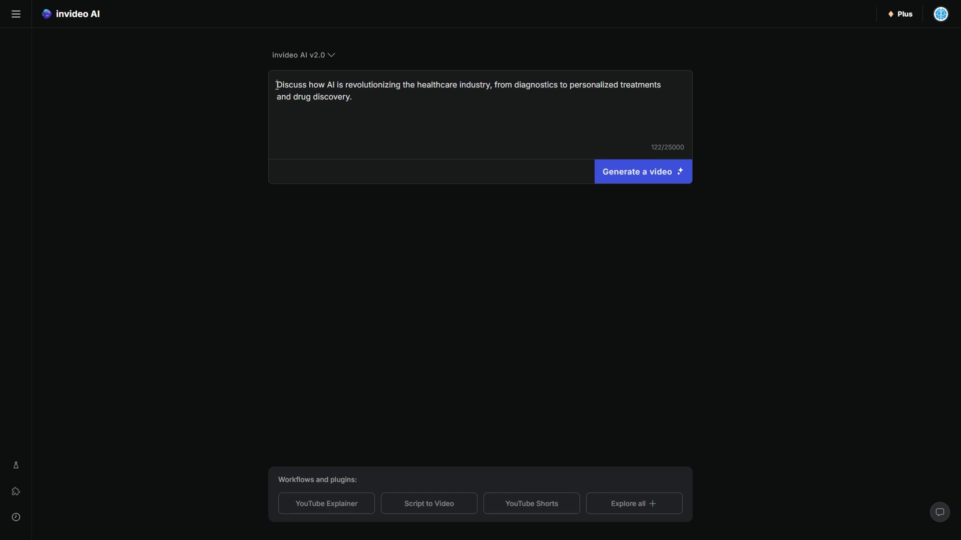
click(277, 86)
text(Give me a )
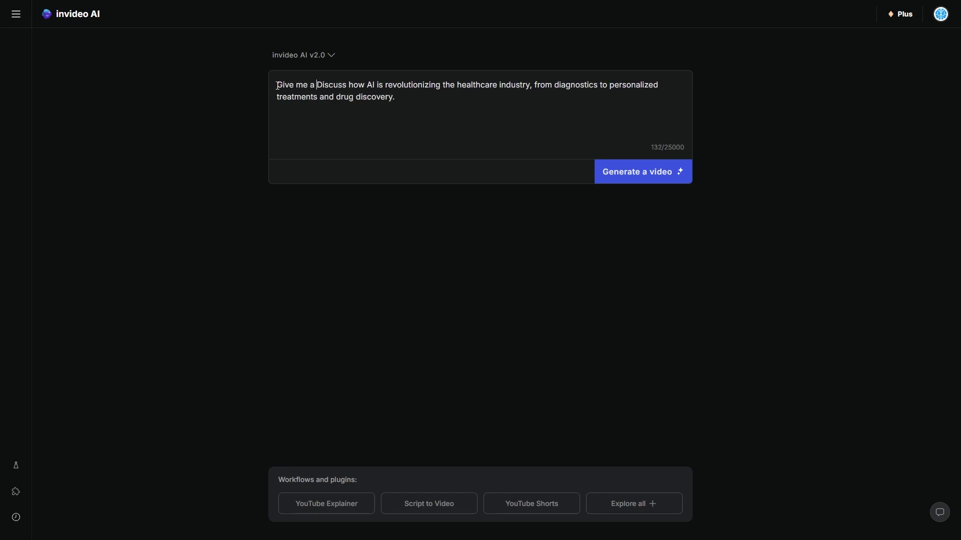
text(shprt 2 minut)
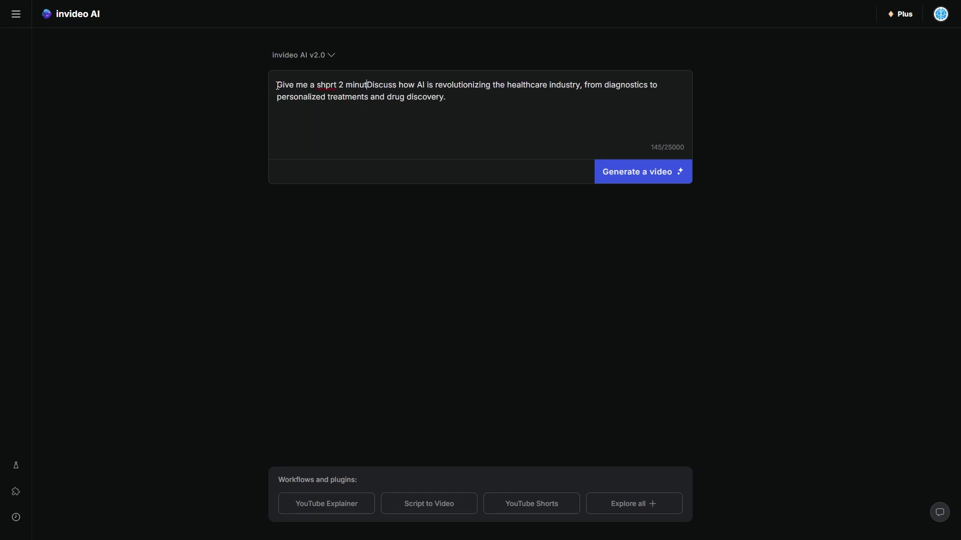
text(e video)
Step: Change 'Discuss' to 'Discussing' and bring up the workflows list
key(Right)
key(Right)
key(Right)
key(Right)
key(Right)
key(Right)
key(Right)
text(ing)
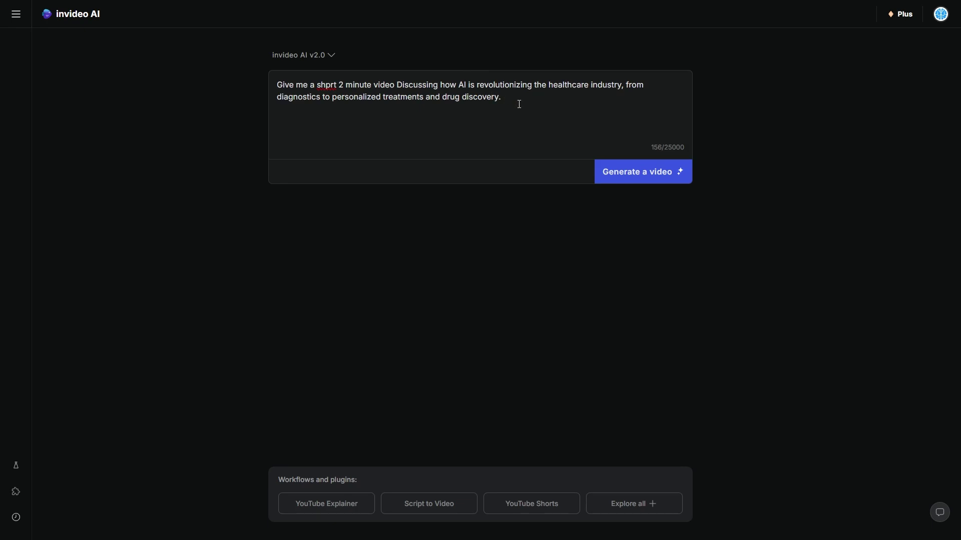
click(543, 96)
click(599, 180)
Step: Try the YouTube Explainer builder with a 5-minute length, then close it unused
click(635, 504)
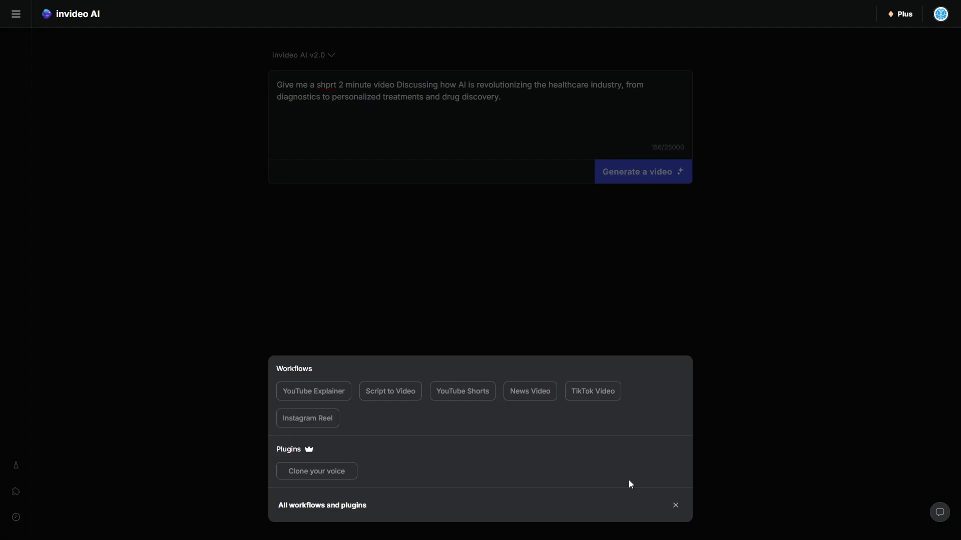
click(340, 397)
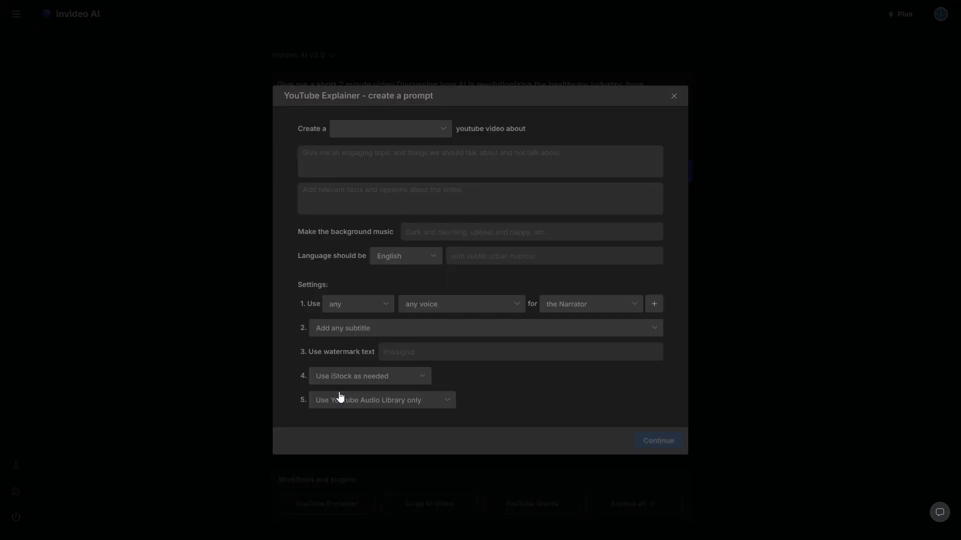
click(420, 131)
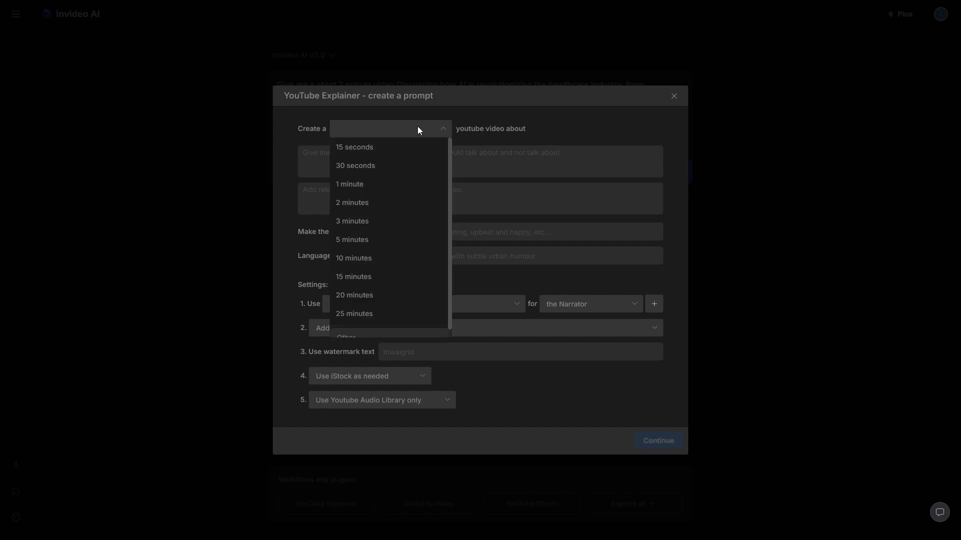
click(349, 239)
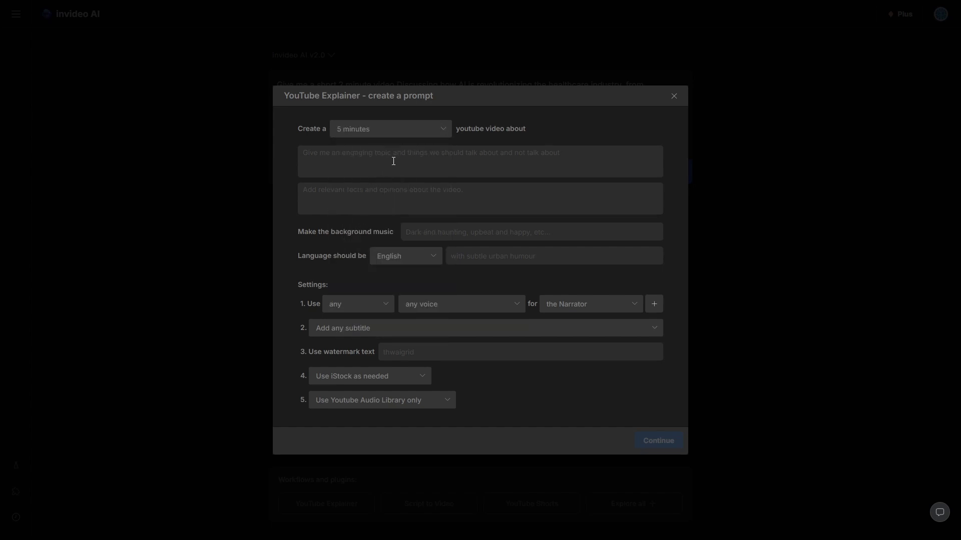
click(477, 230)
click(674, 97)
Step: Fix 'shprt' to 'short' and add a sentence requesting cinematic clips about healthcare's AI future
right_click(323, 83)
key(Escape)
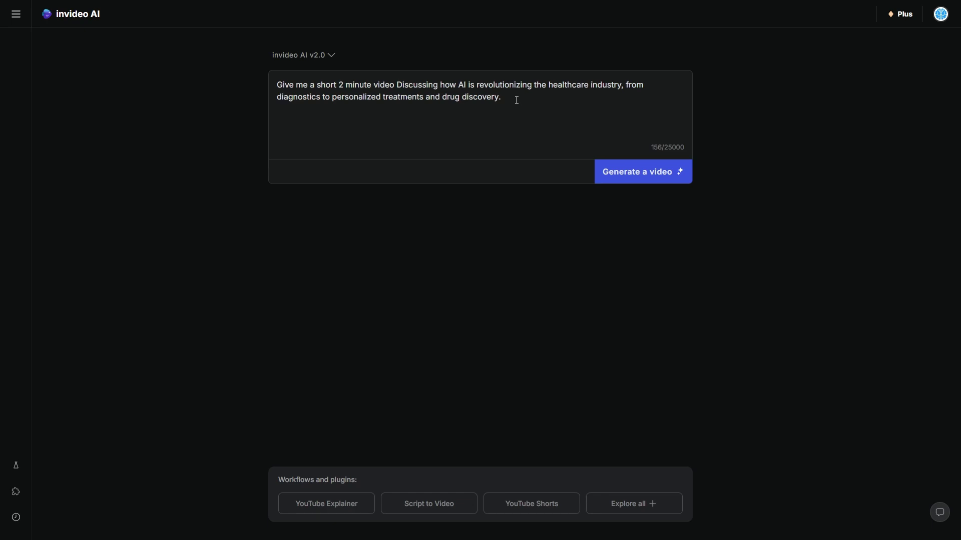
text(Make sure you use cinematic clips and talk a lot about)
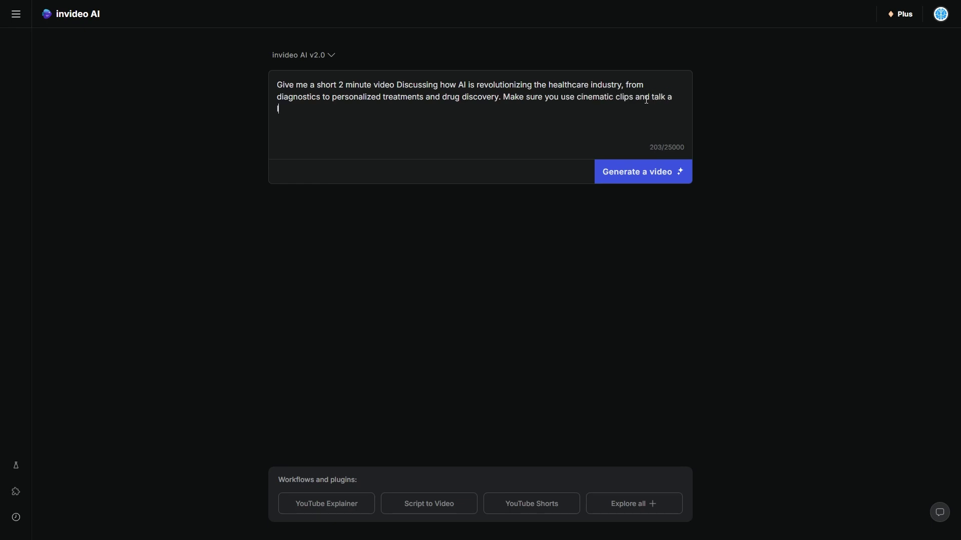
text( the future of healthcare with ai)
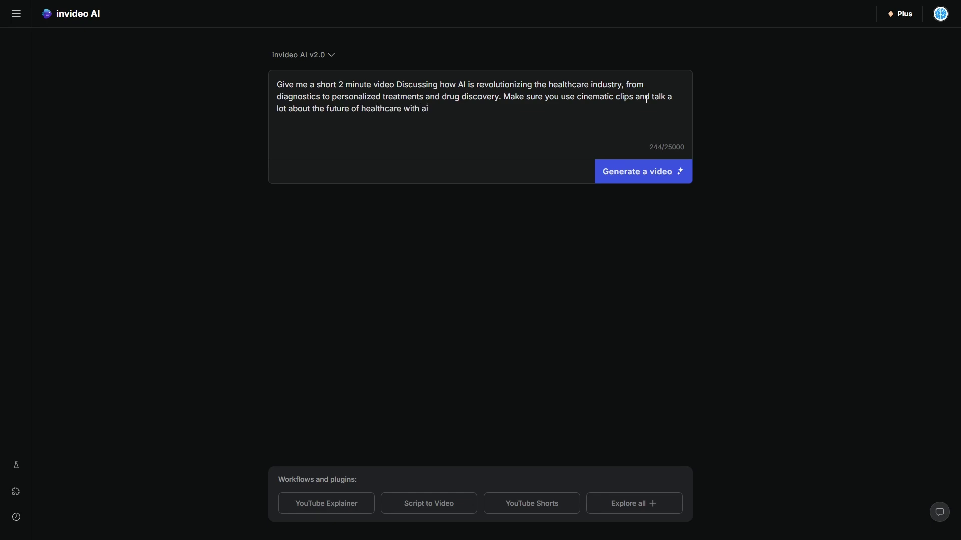
Step: Change the requested length from 2 minute to 3 minute
click(343, 85)
key(BackSpace)
text(3)
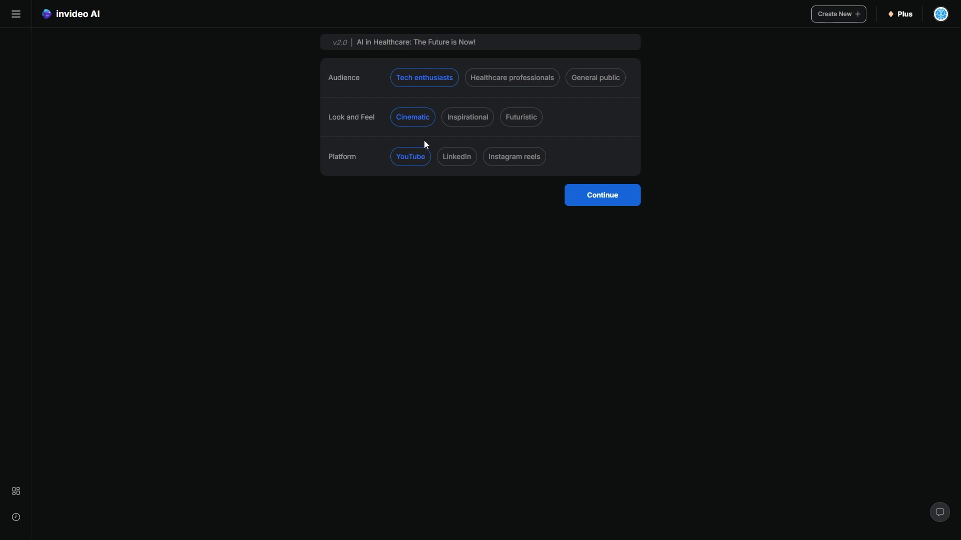
Step: Switch the Look and Feel from Cinematic to Futuristic
click(476, 118)
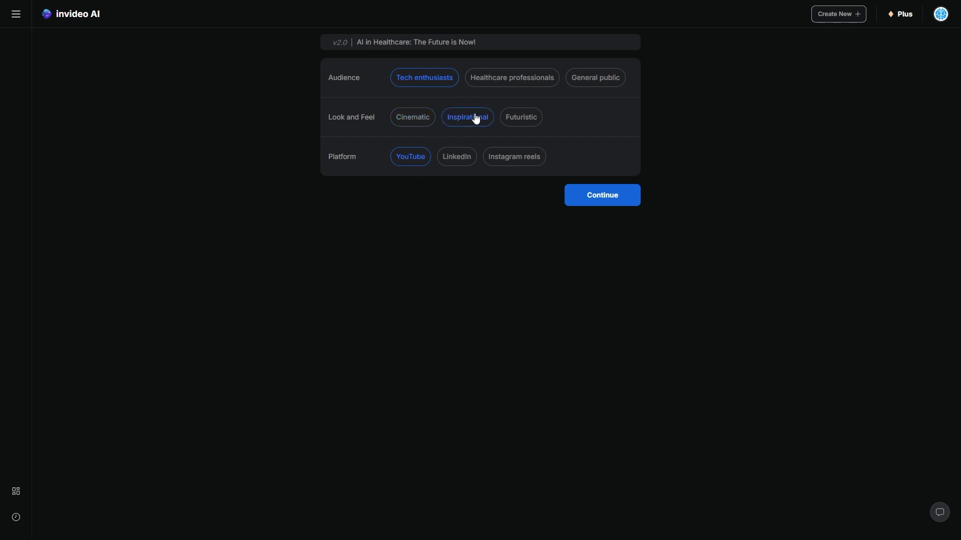
click(521, 123)
Step: Generate the video and set the preview quality to 480p
click(596, 194)
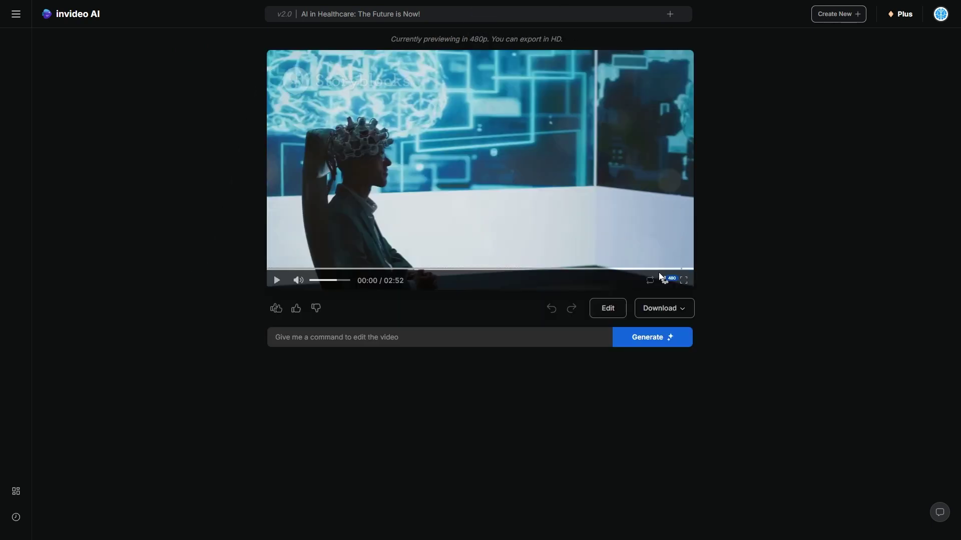
click(664, 281)
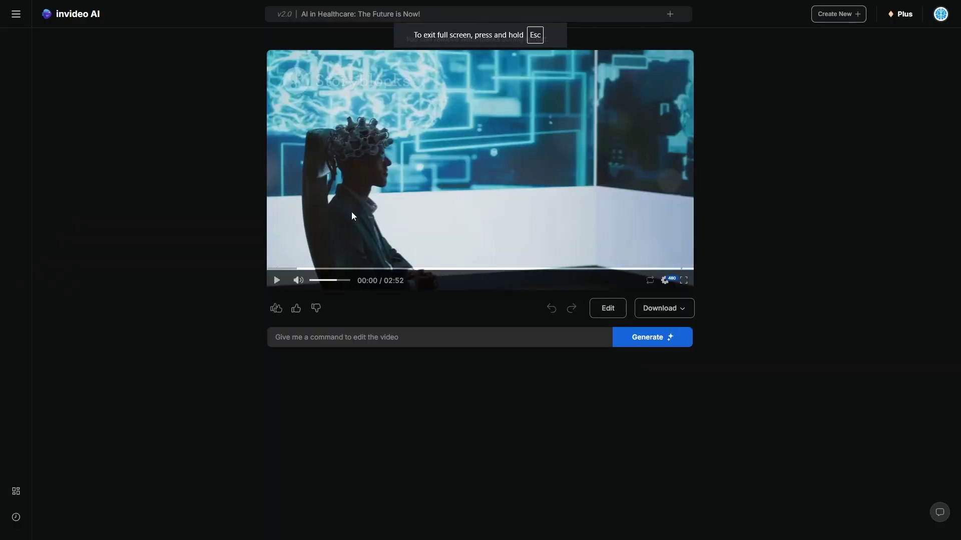
click(387, 337)
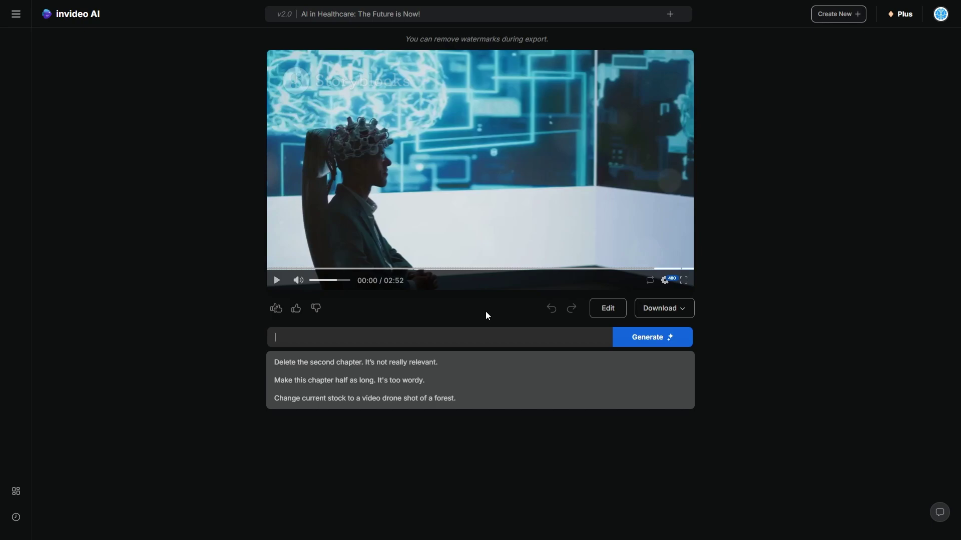
Step: Submit the command 'Change the voiceover to a stock voiceover a female'
text(Change the c)
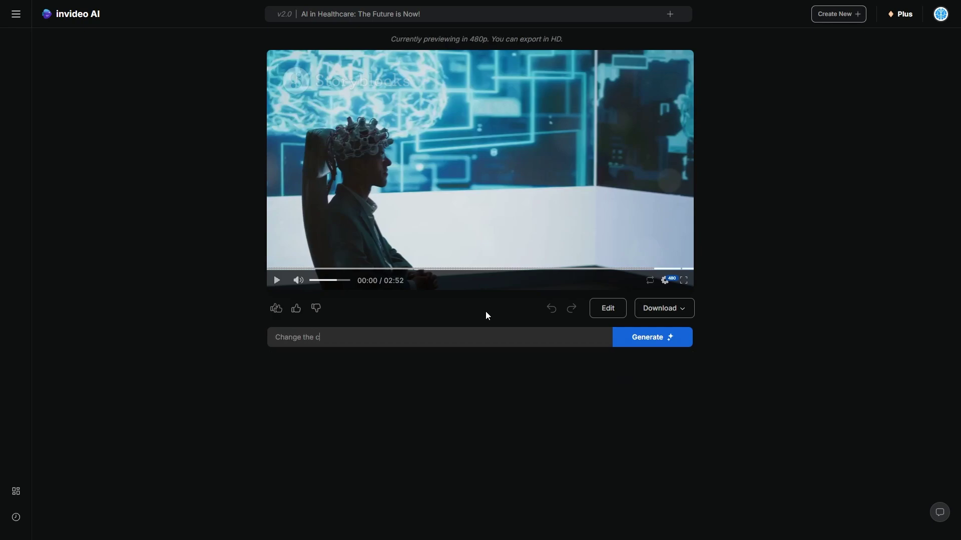
key(BackSpace)
text(voiceover to a stock )
text(voiceover a female)
click(647, 337)
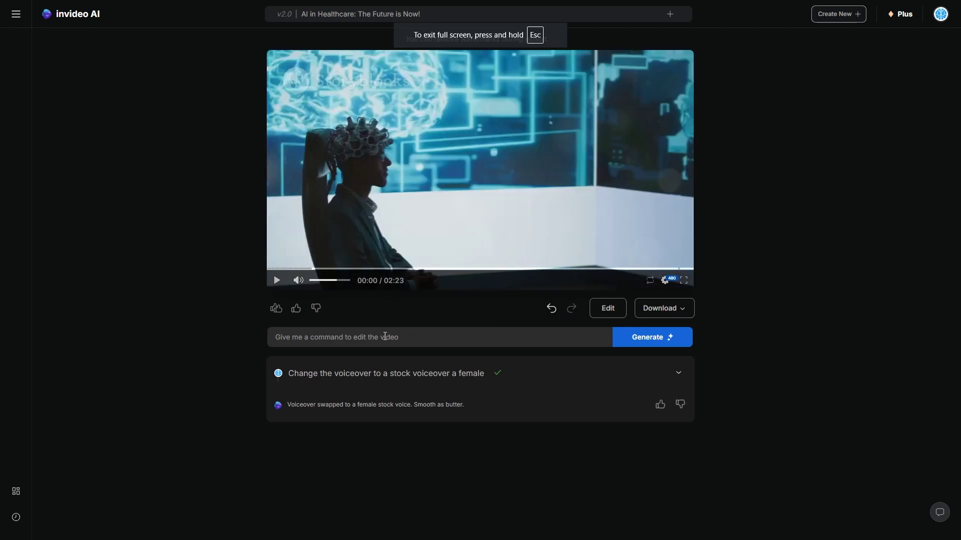
Step: Write a request for stock footage of actual hospitals and researchers, with fewer AI-focused clips
click(378, 336)
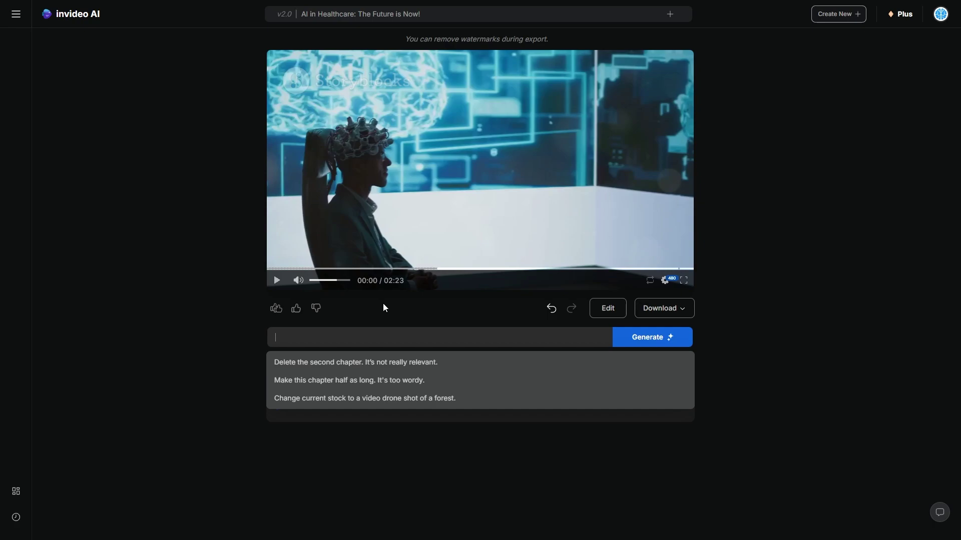
text(Change the stock)
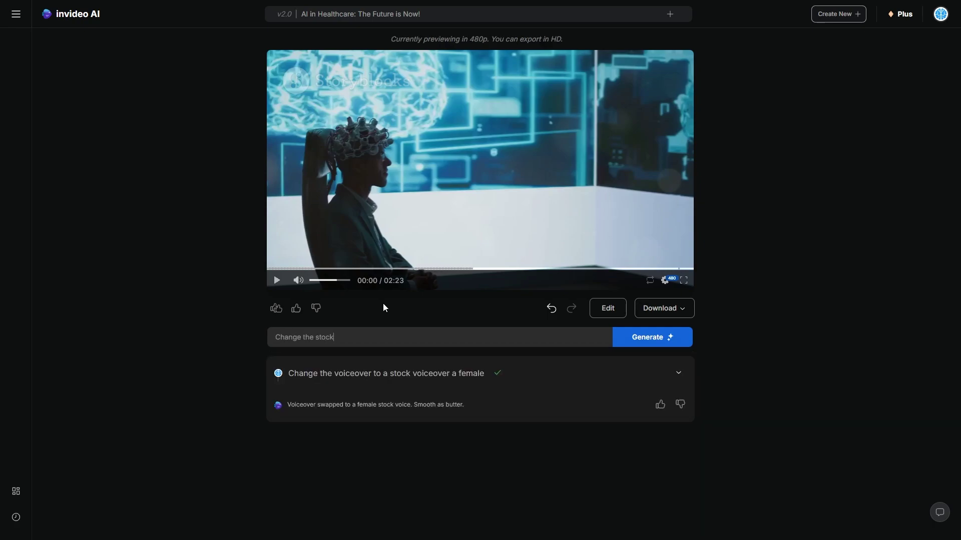
text( footage to more clips of actual hopi)
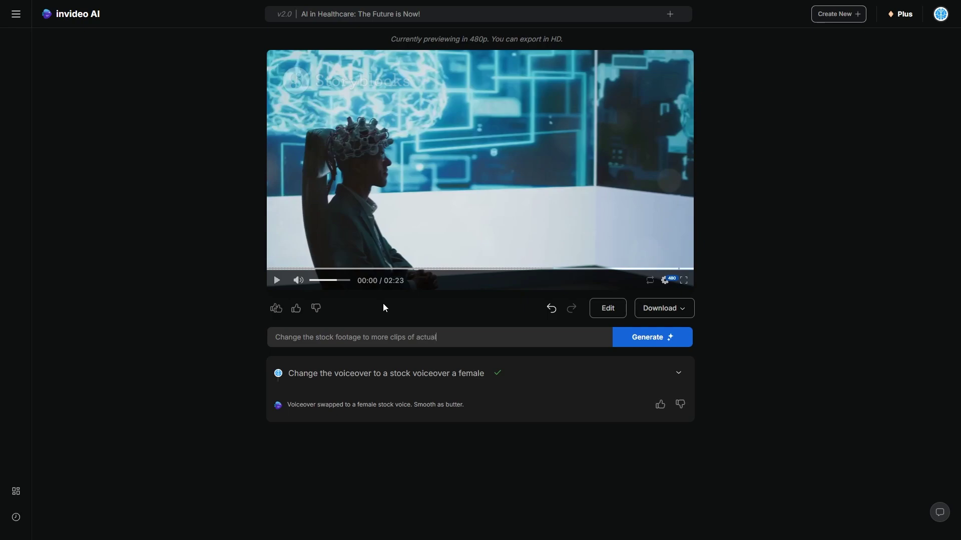
key(BackSpace)
key(BackSpace)
text(spitals and r)
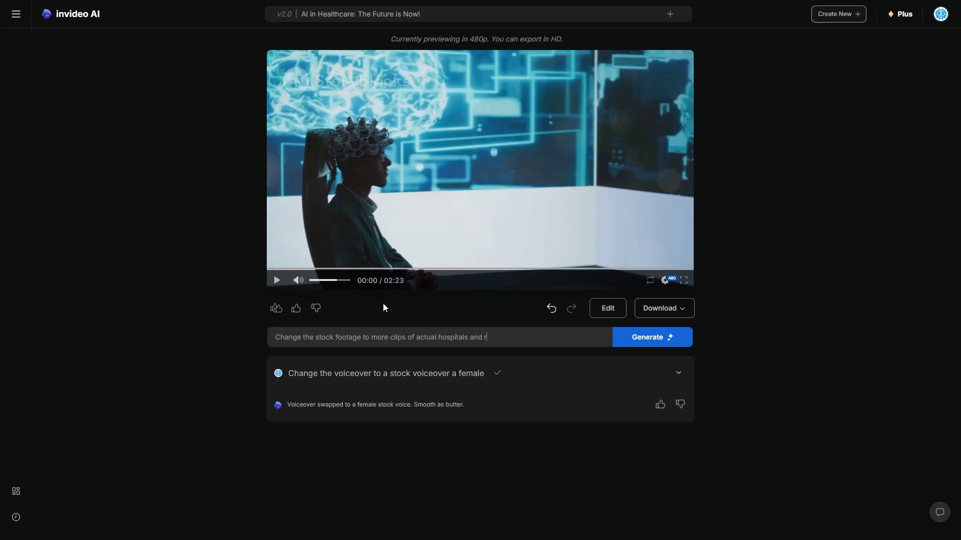
text(esearchers with less )
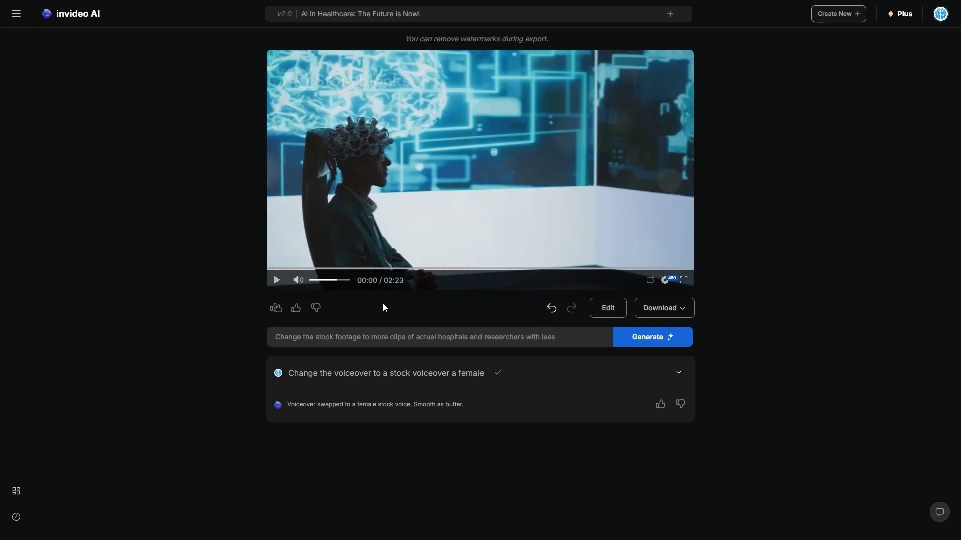
text(ai focused clips)
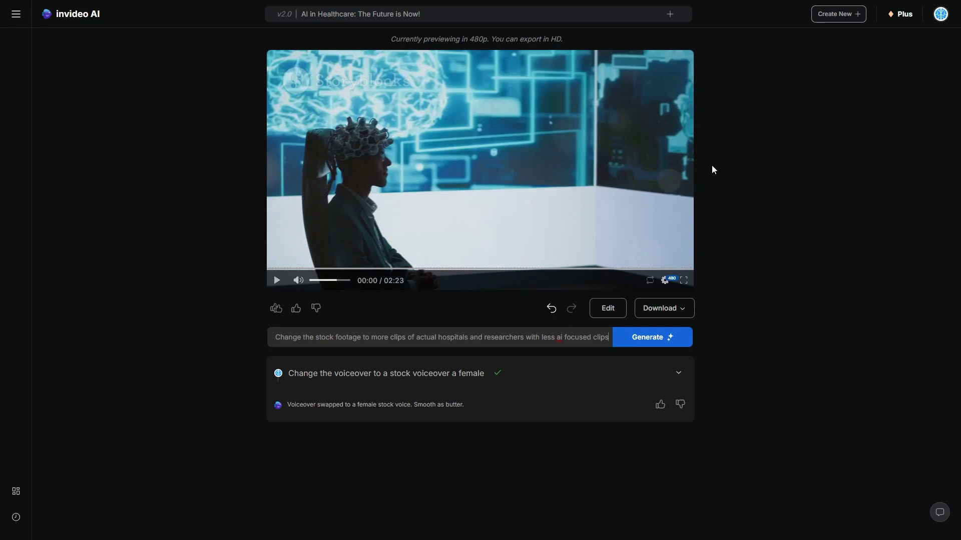
Step: Submit the stock-footage change request
click(665, 336)
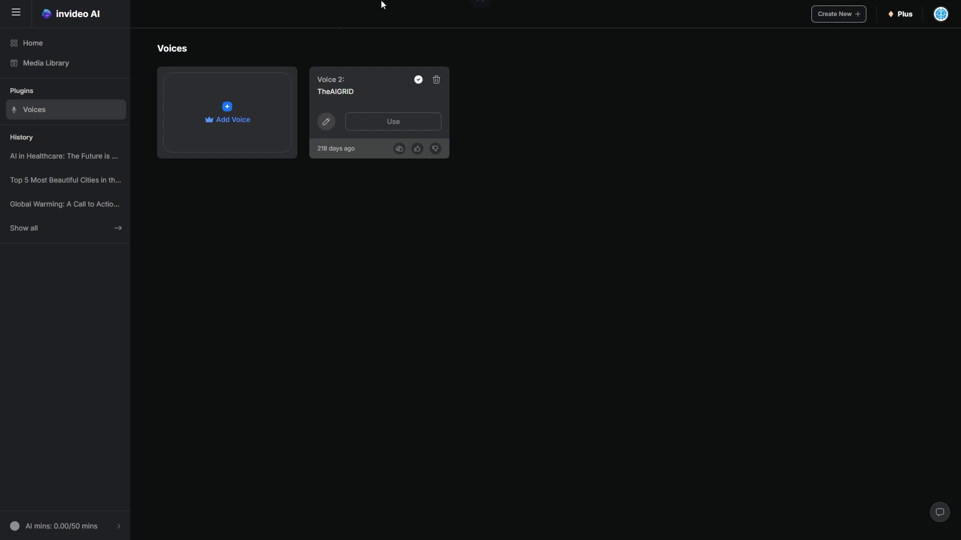
Step: Exit the full-screen preview of the regenerated video
mouse_move(403, 2)
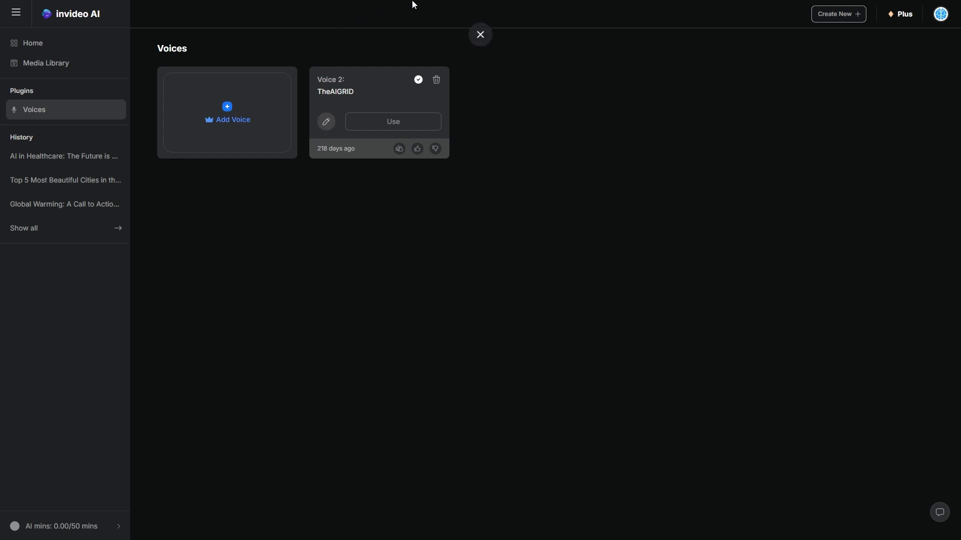